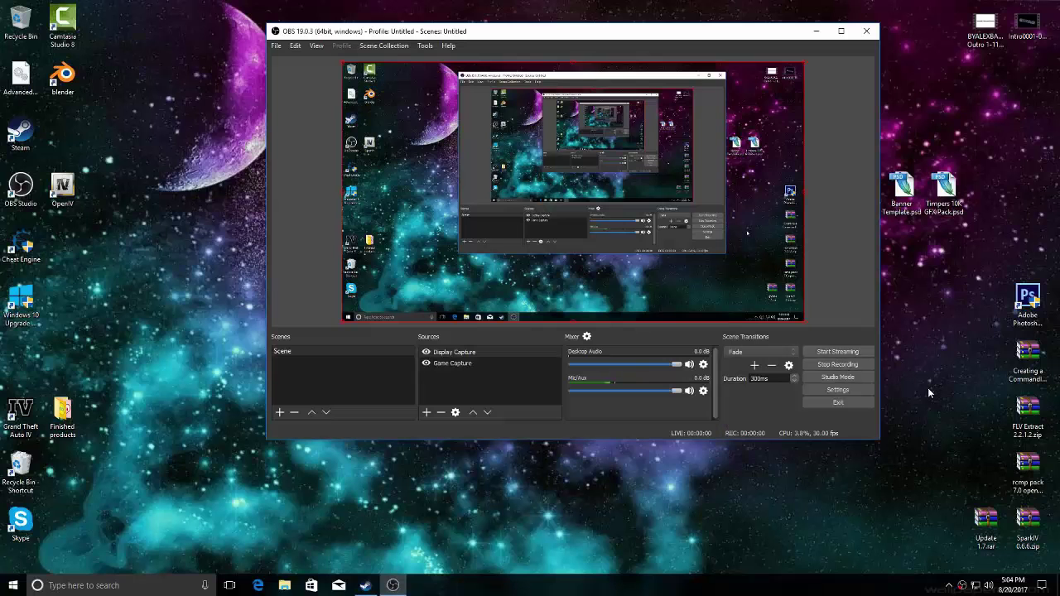
Minimize the OBS window, view the Steam game library, and minimize Steam to clear the desktop.
click(915, 416)
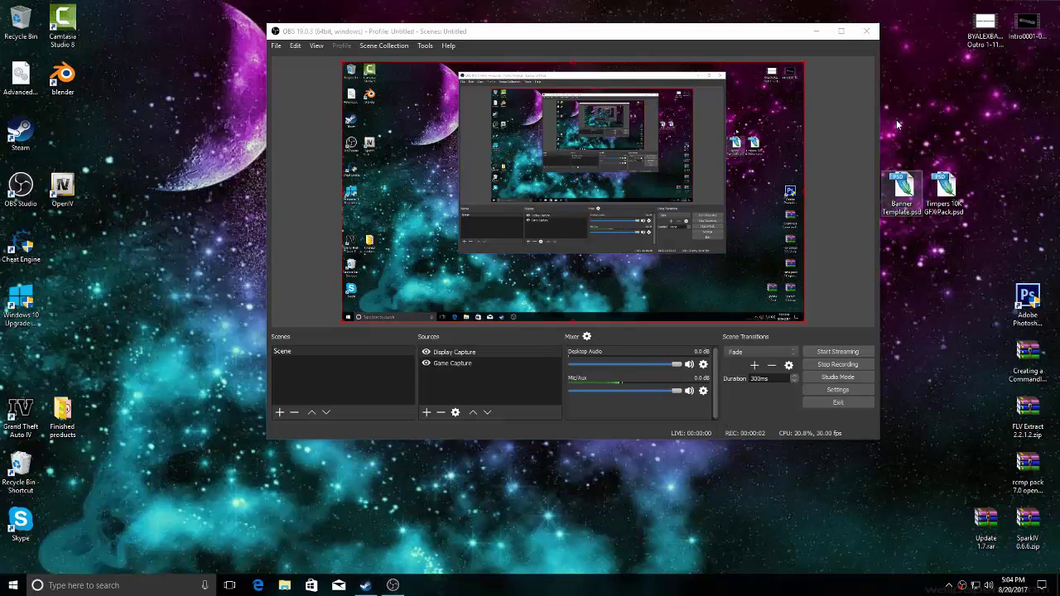
click(817, 33)
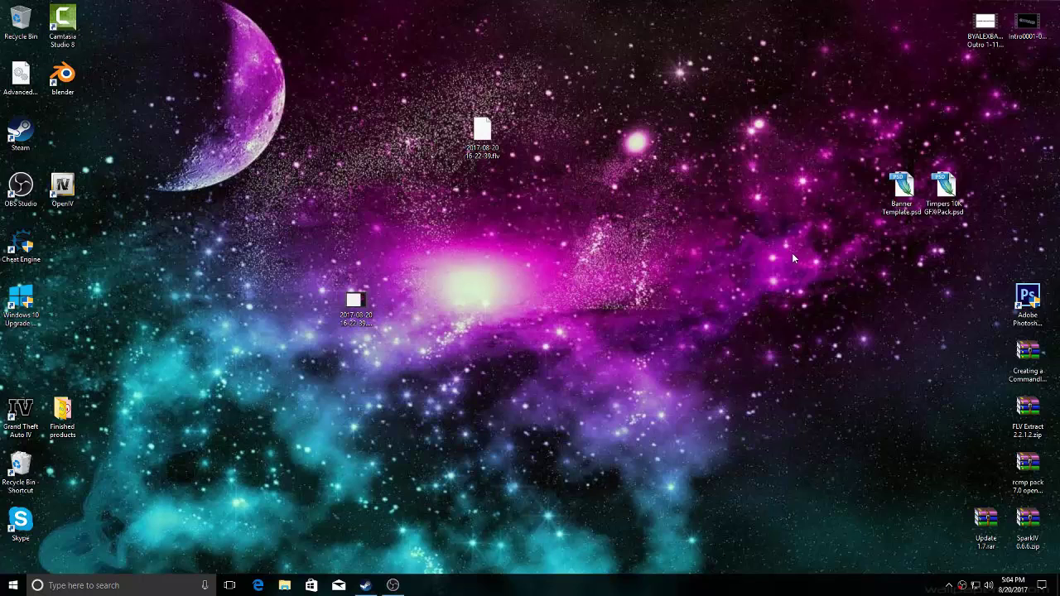
click(365, 586)
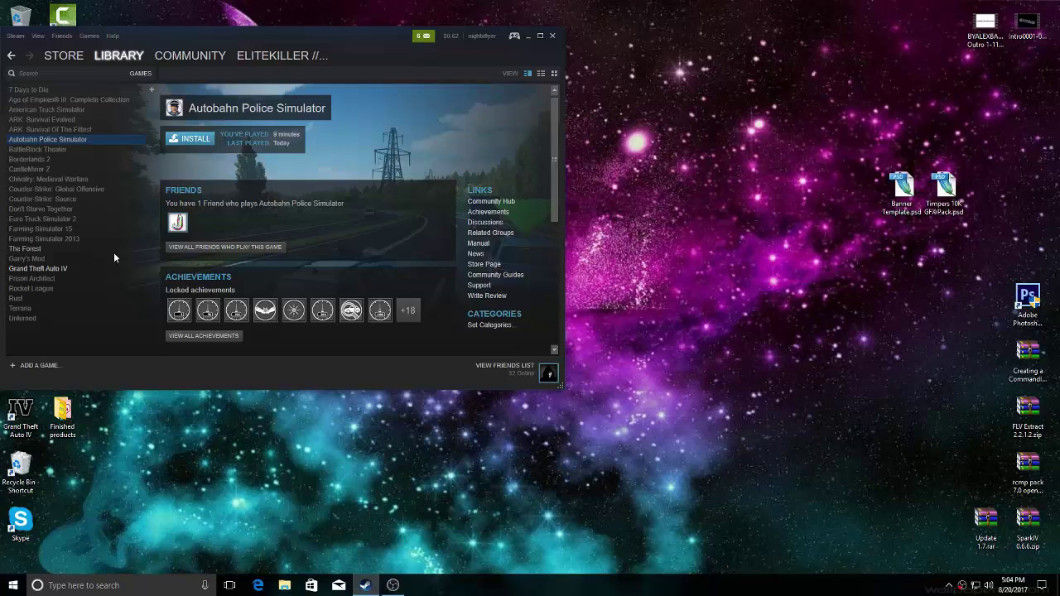
click(529, 37)
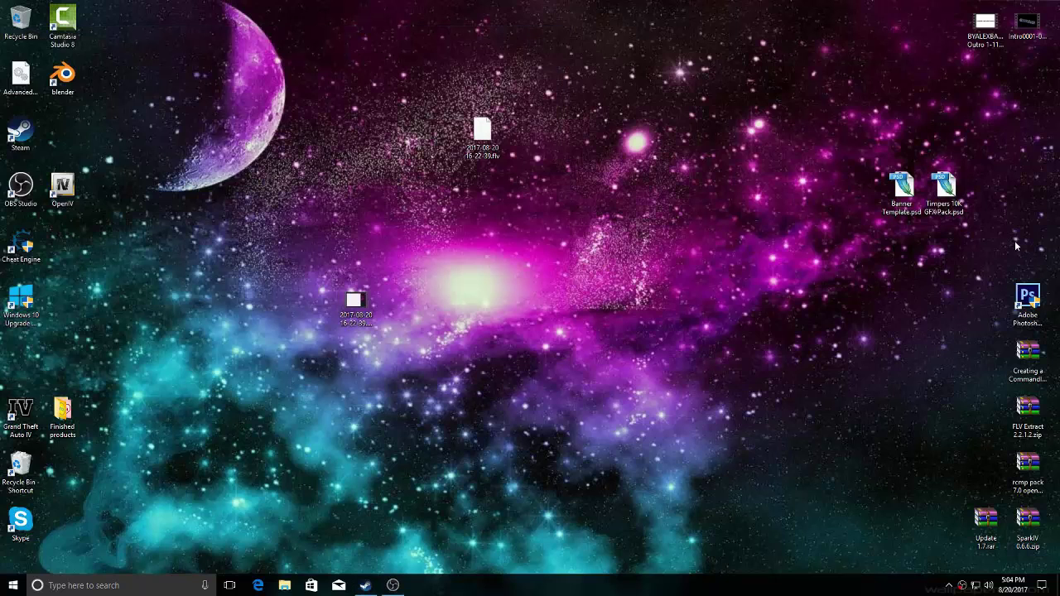
Switch to SparkIV, open vehicles.img from the models cdimages folder, and locate the police vehicle files.
click(1030, 468)
double_click(1028, 520)
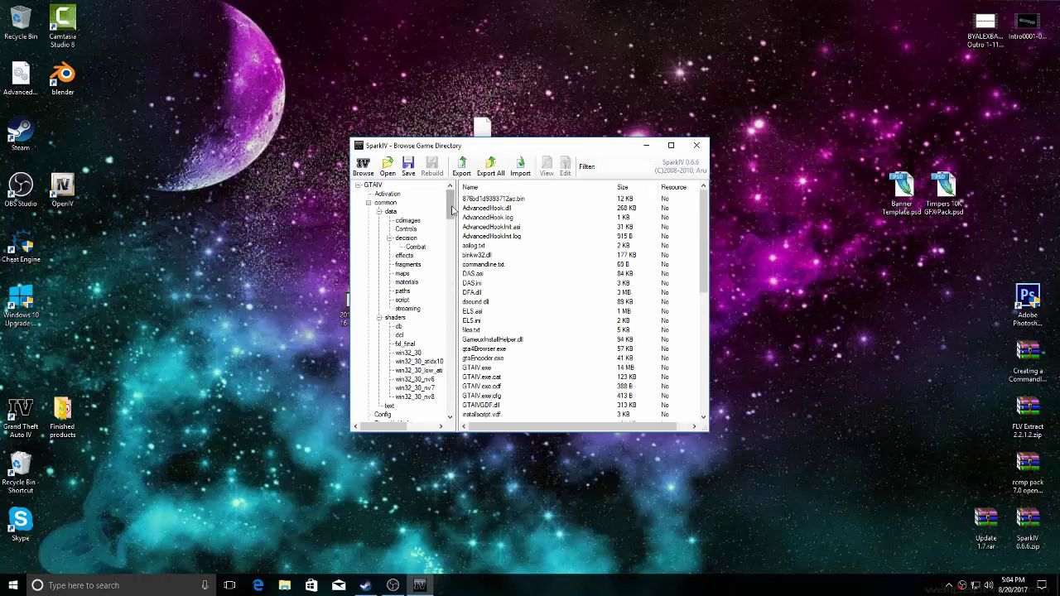
drag(451, 207, 460, 401)
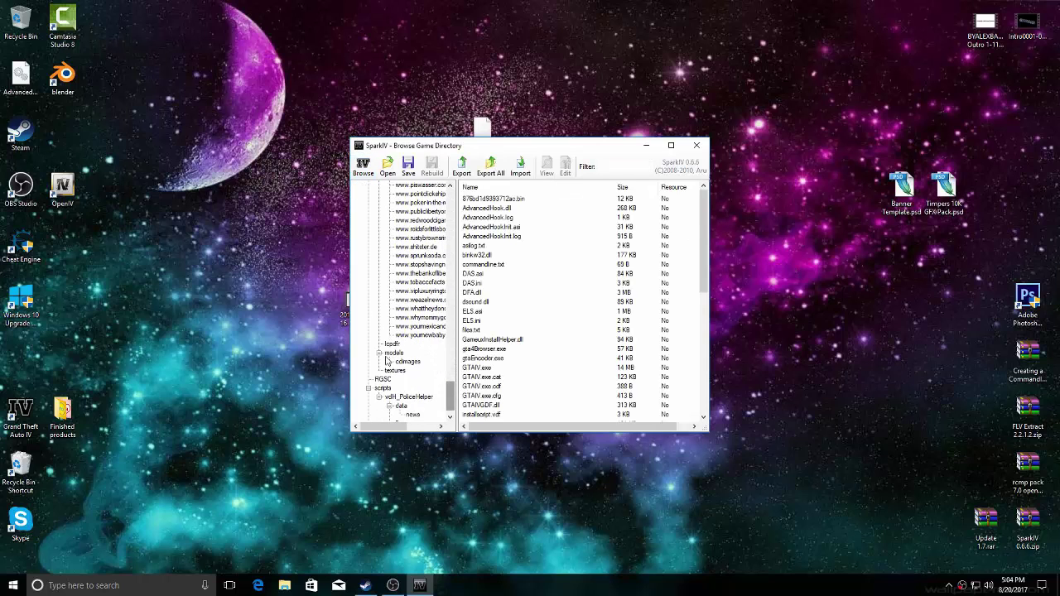
click(406, 362)
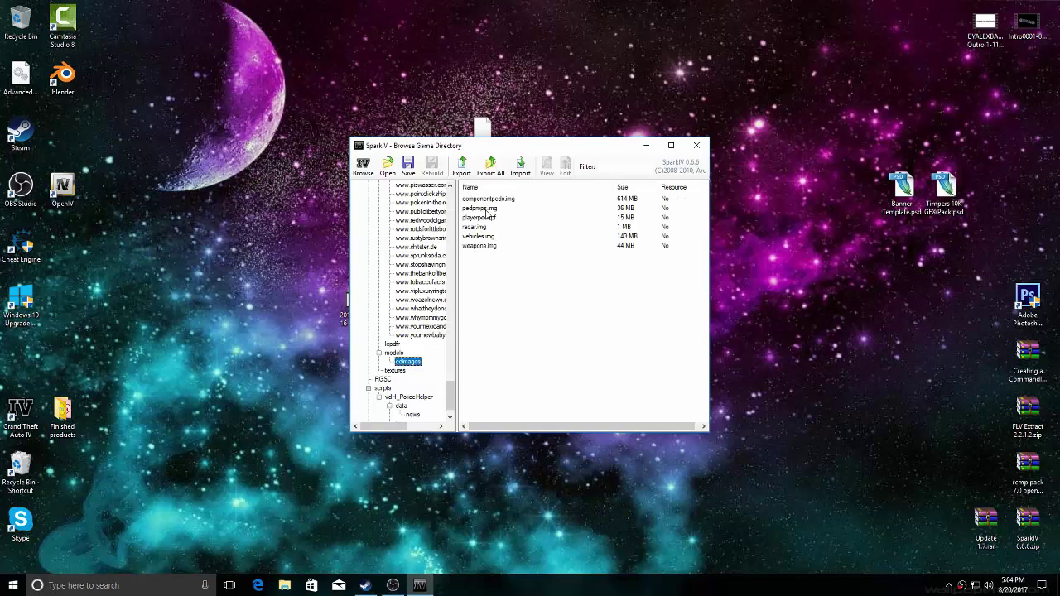
double_click(484, 238)
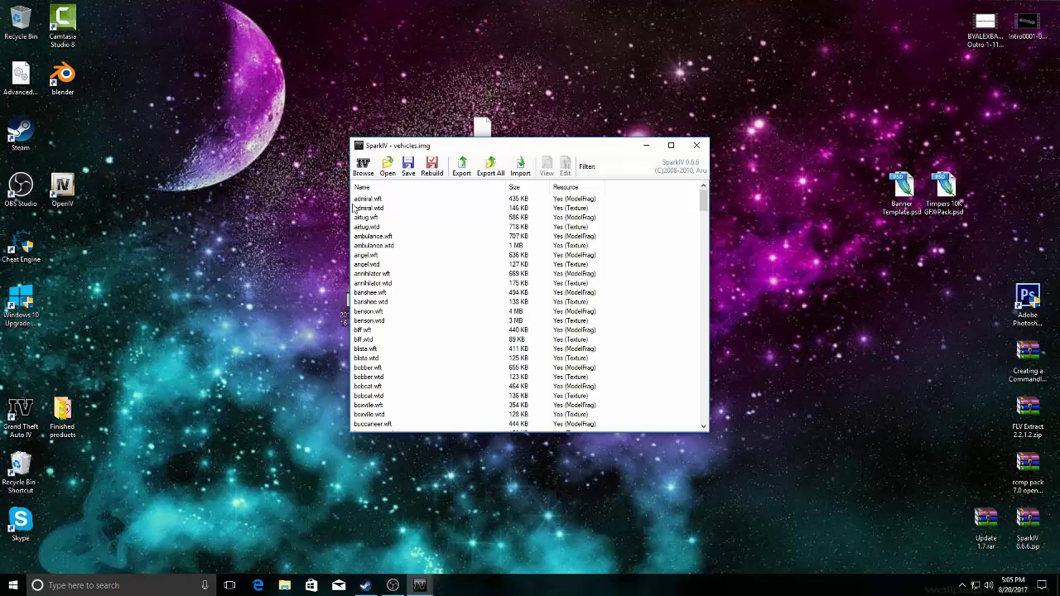
scroll(381, 290, down, 20)
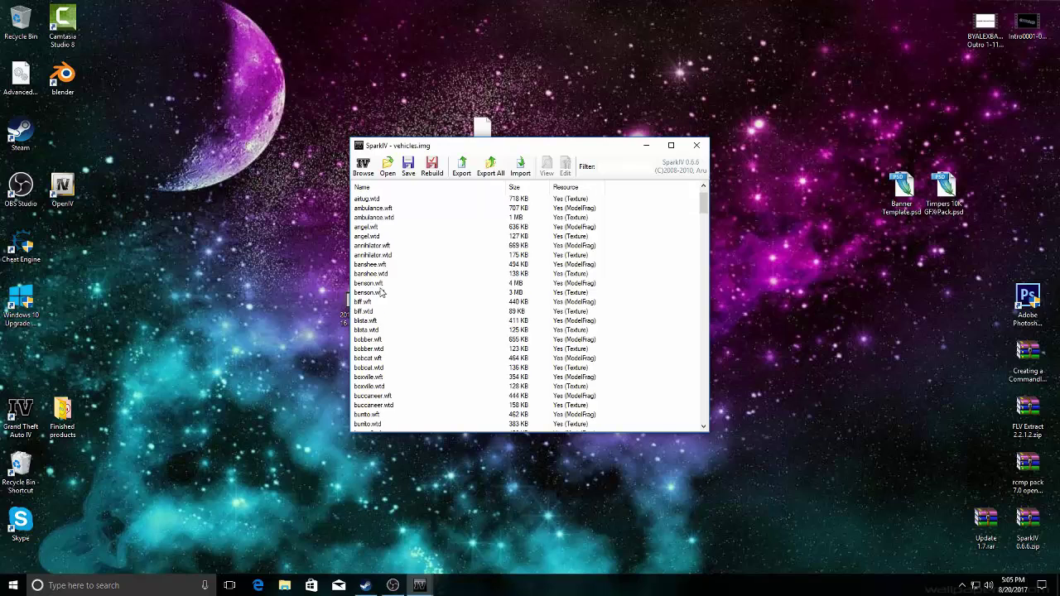
scroll(383, 311, down, 15)
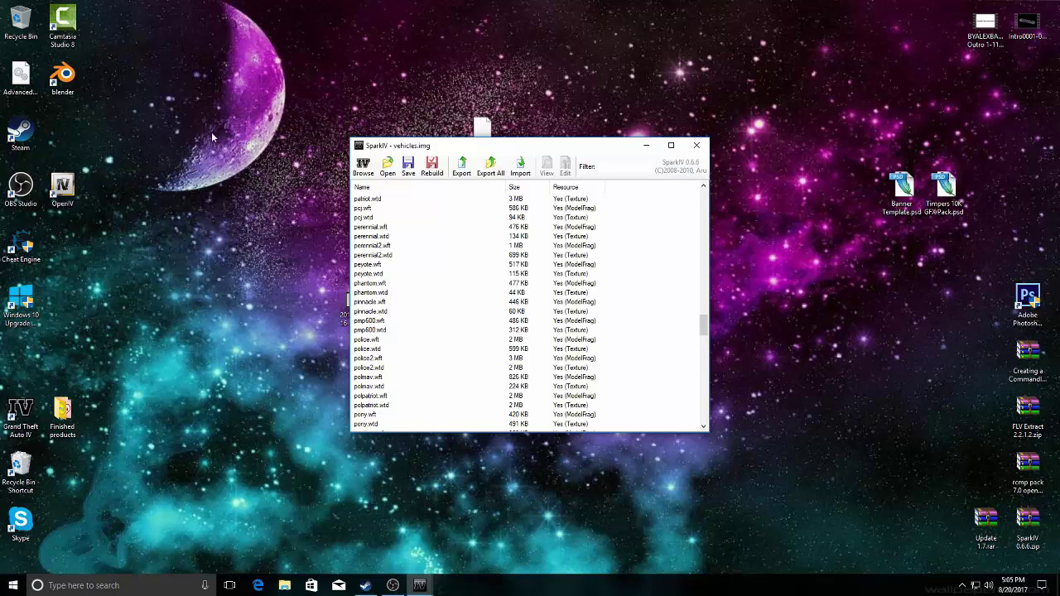
Browse the Desktop for files to import into vehicles.img, cancel the import, and close SparkIV.
click(521, 166)
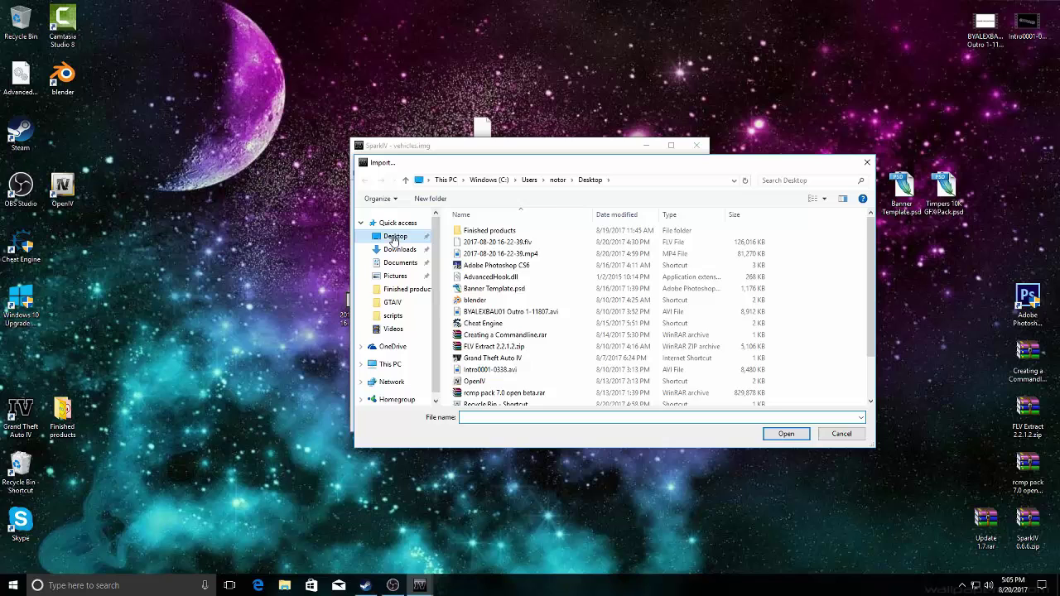
click(394, 237)
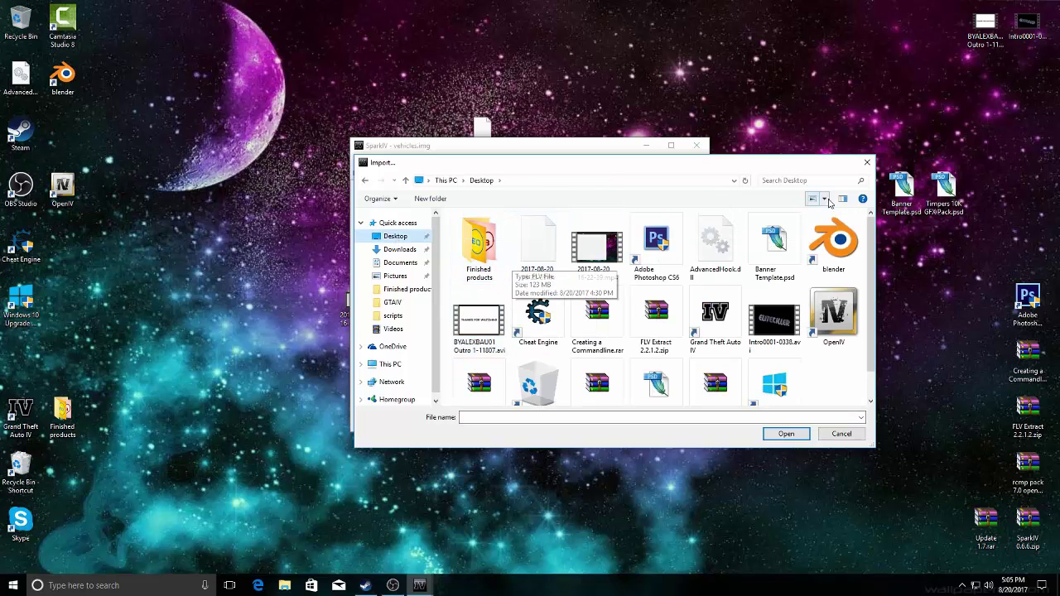
click(867, 162)
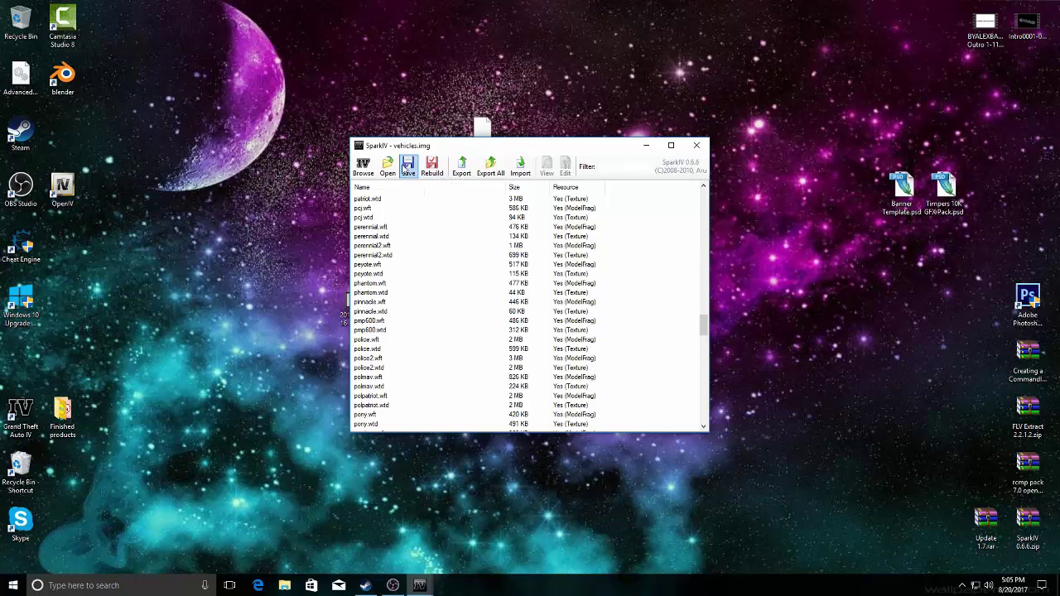
click(695, 147)
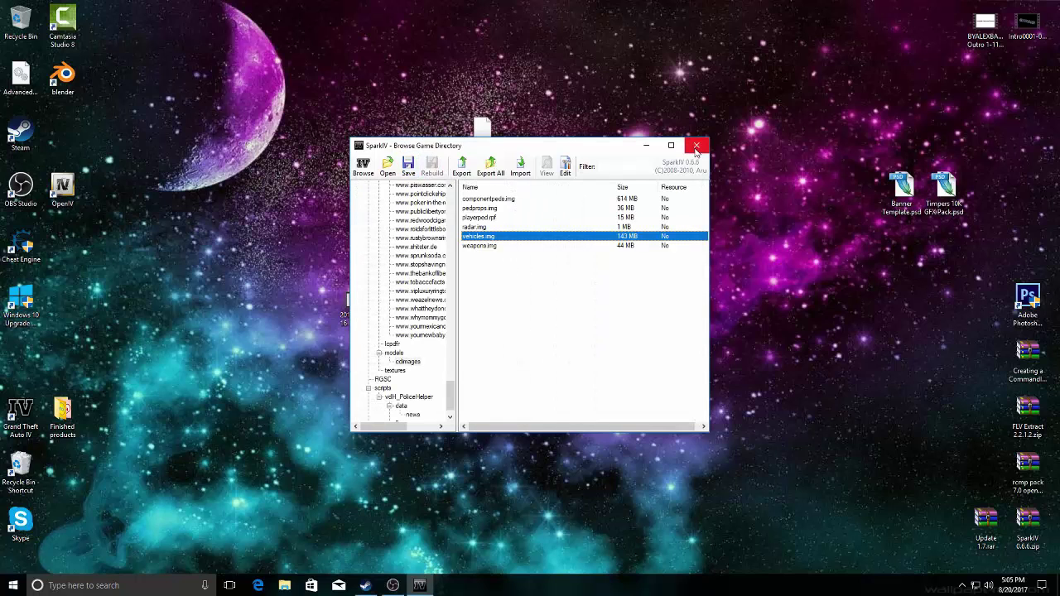
click(696, 147)
Open the rcmp pack 7.0 open beta archive and read the Installation.txt instructions in its pack folder.
double_click(1024, 485)
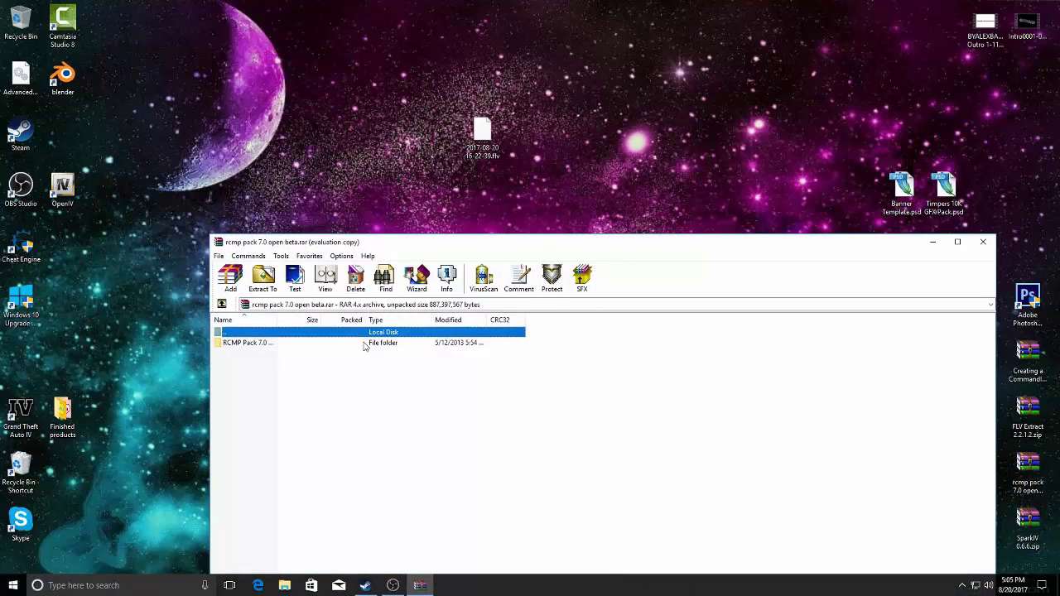
double_click(365, 343)
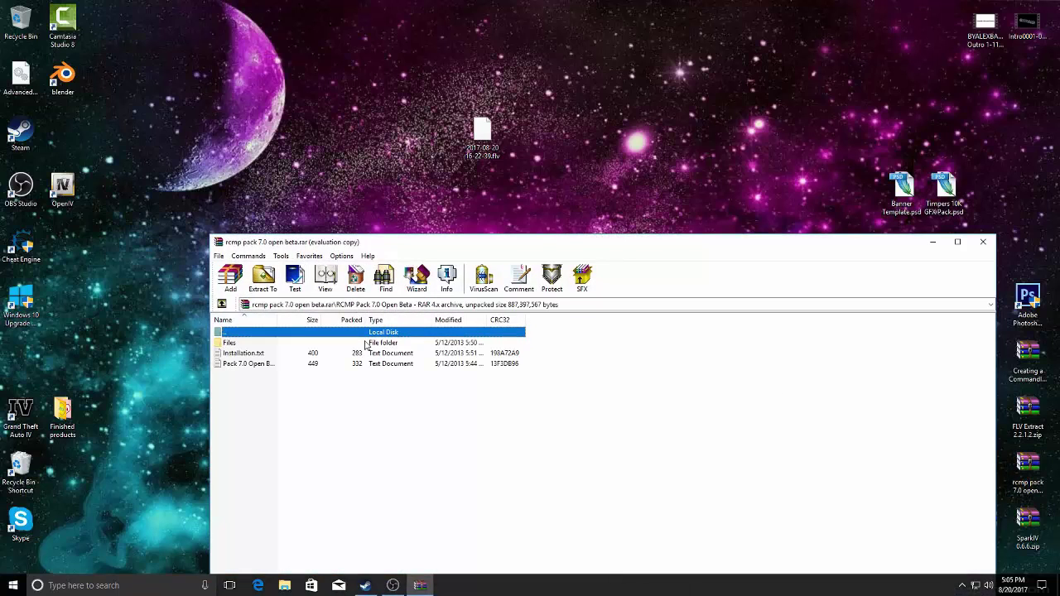
click(235, 356)
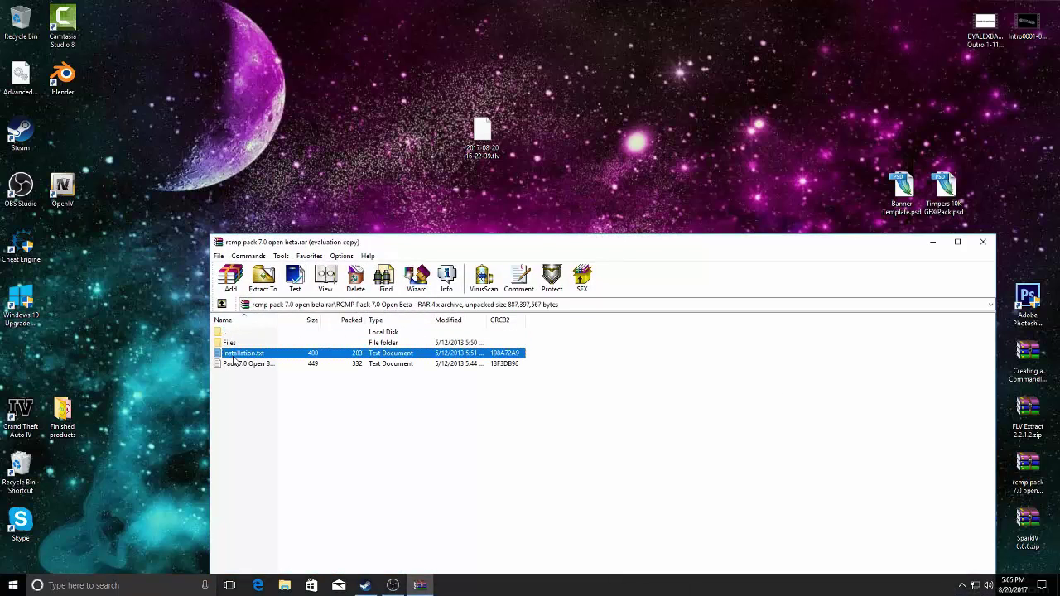
double_click(235, 355)
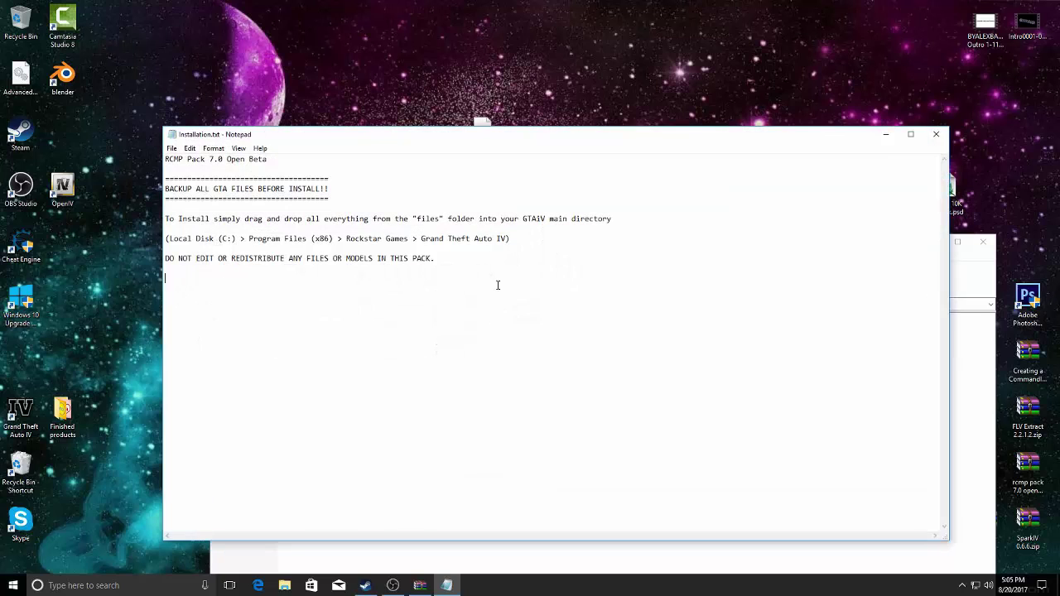
drag(498, 285, 166, 158)
click(610, 363)
click(937, 134)
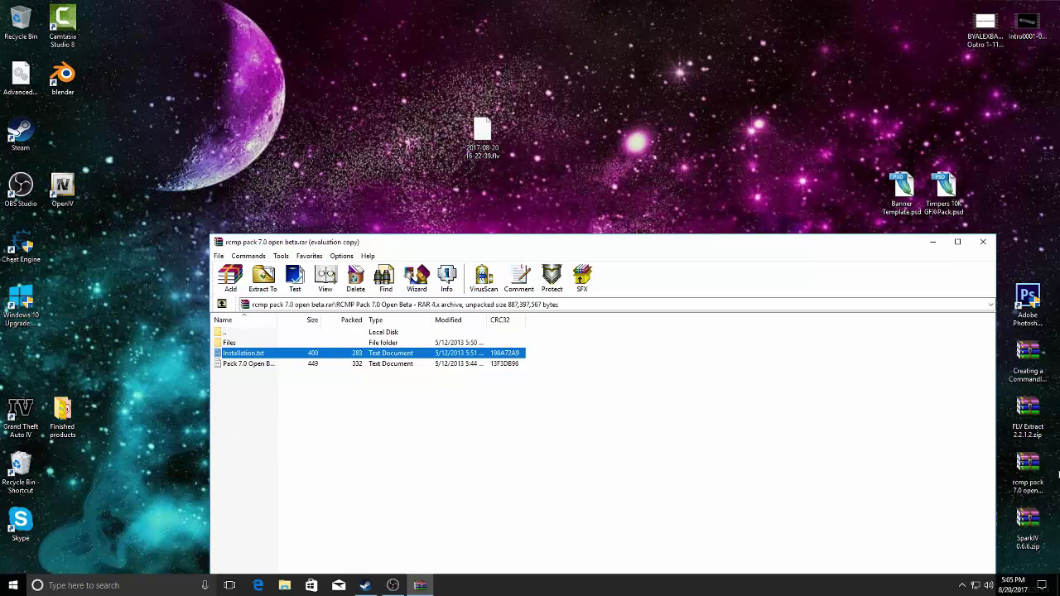
Open the Files folder inside the RCMP pack archive and select the items from the ELS folder through trainer.ini.
click(1029, 487)
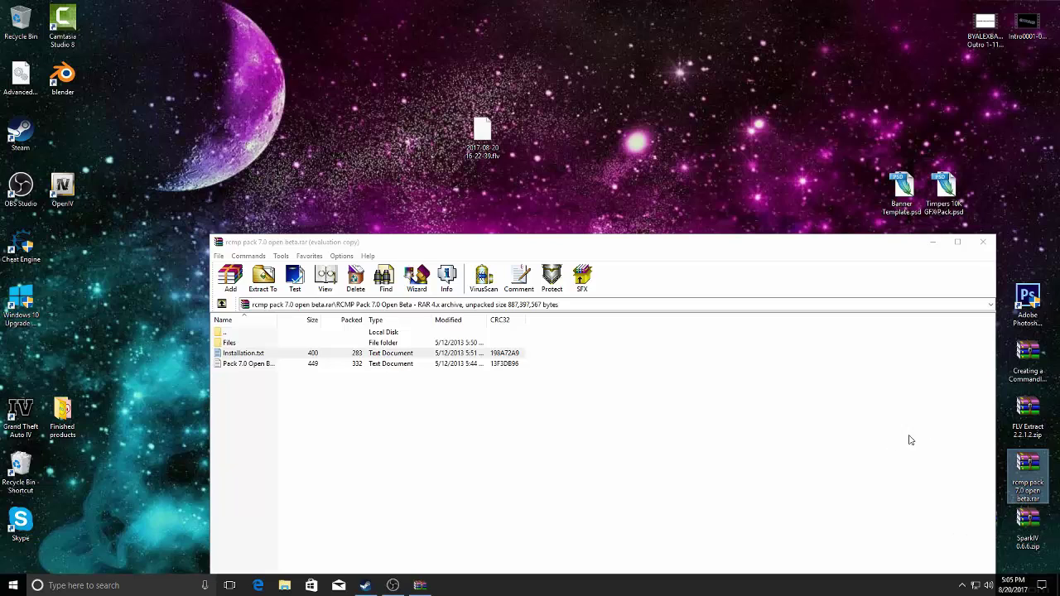
click(253, 364)
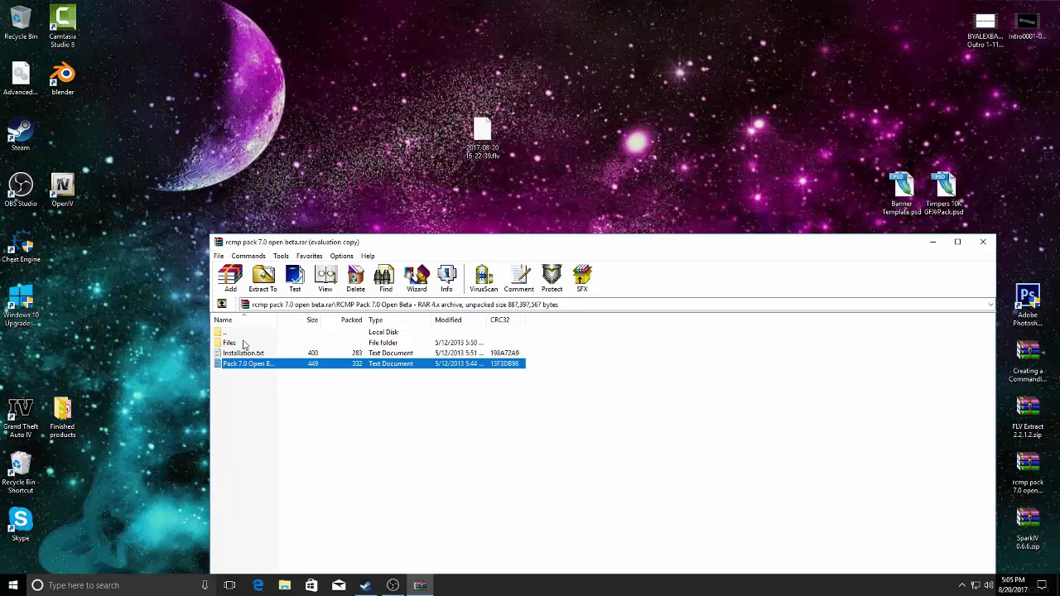
double_click(243, 343)
drag(376, 475, 368, 357)
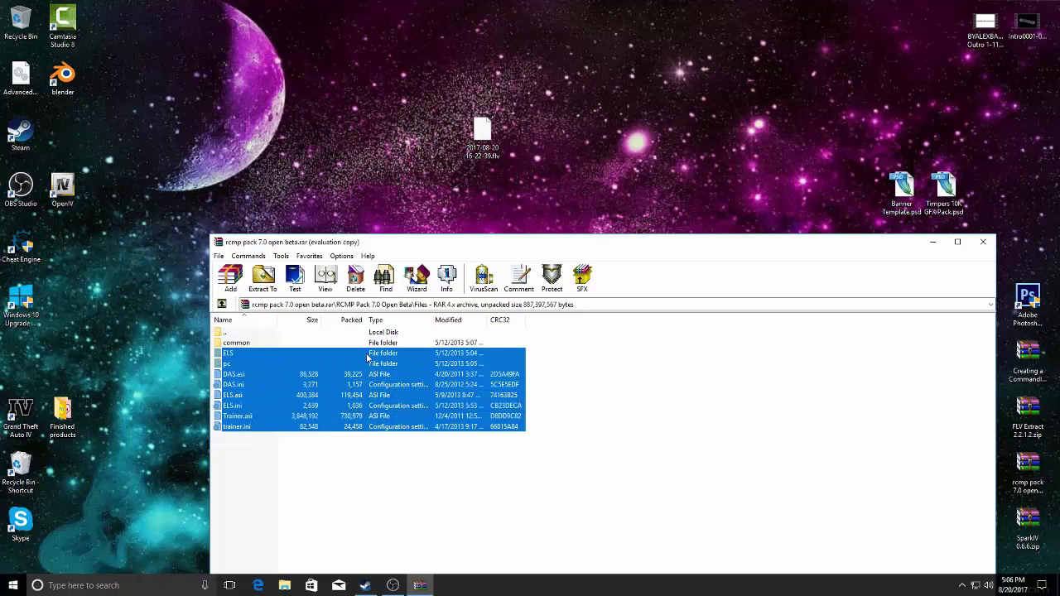
Switch to Steam, browse Grand Theft Auto IV's local files, and open its GTAIV folder.
click(365, 586)
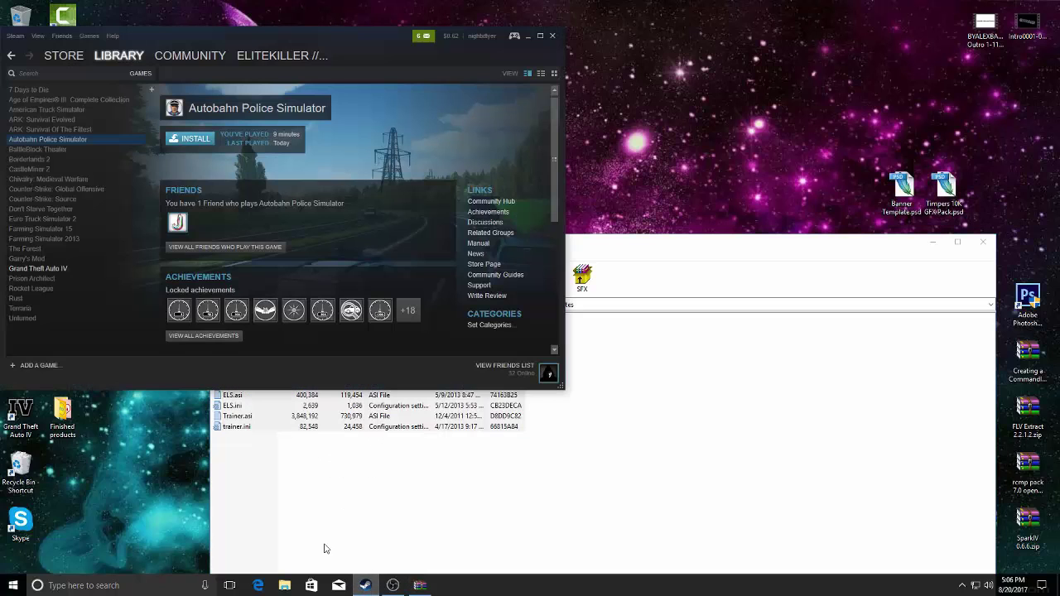
right_click(68, 270)
click(86, 459)
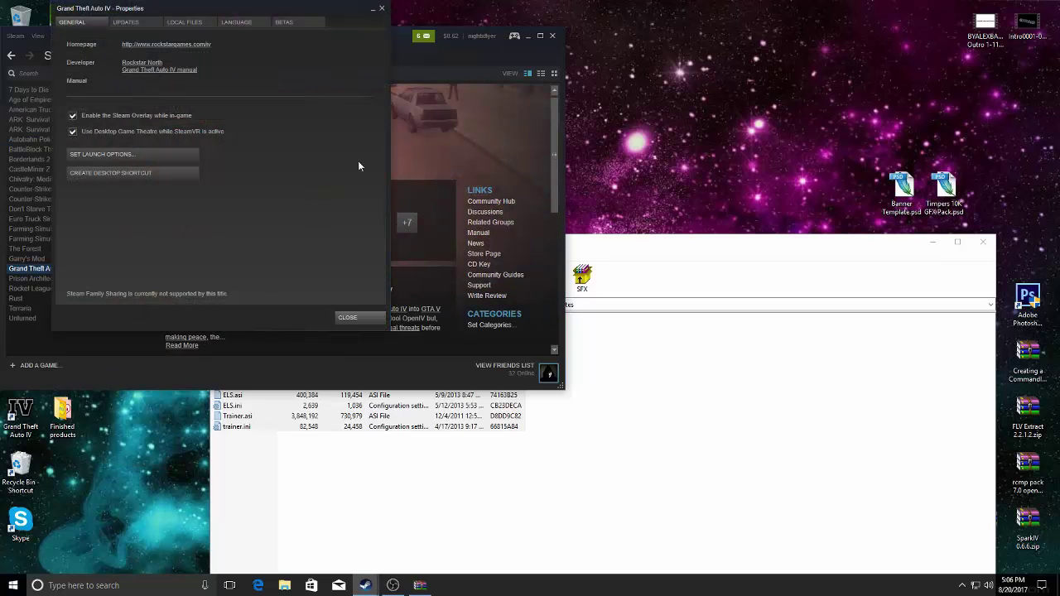
click(187, 22)
click(180, 67)
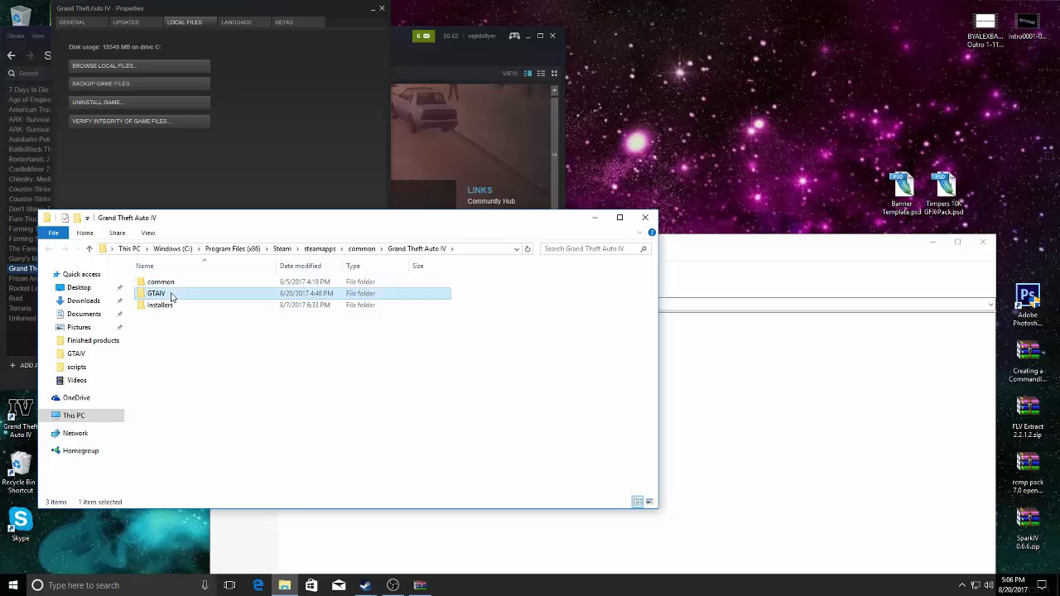
double_click(171, 295)
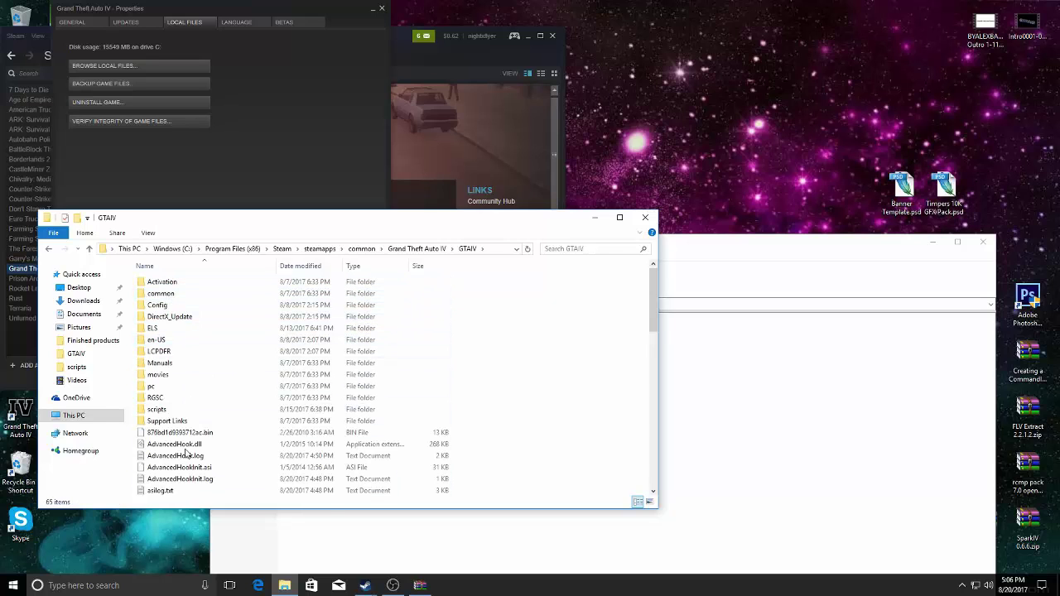
Close the GTAIV folder, the RCMP pack archive and the game's properties, and minimize Steam.
click(647, 217)
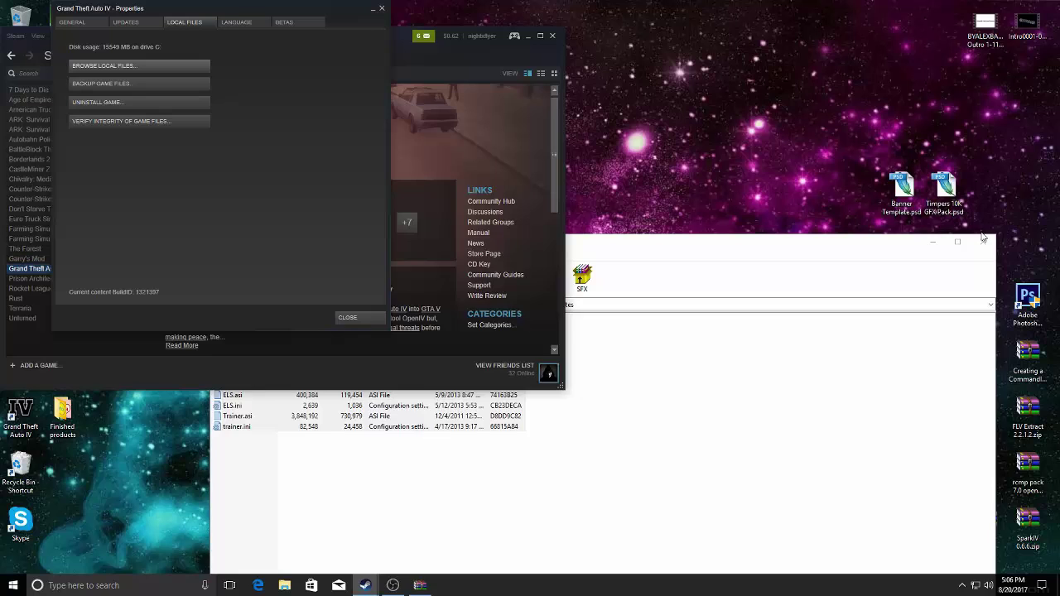
key(alt+F4)
click(381, 10)
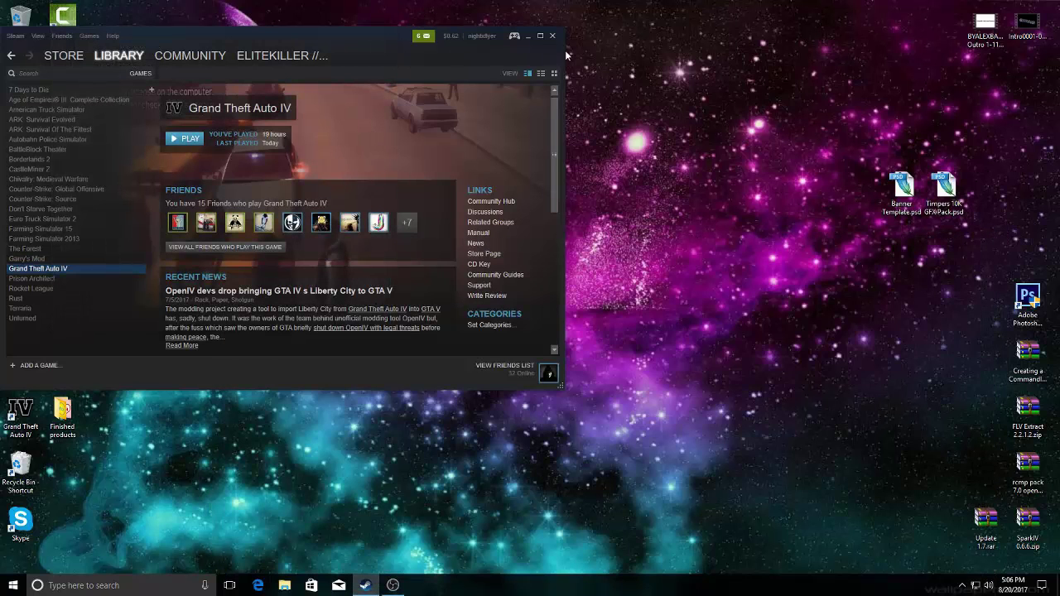
click(530, 37)
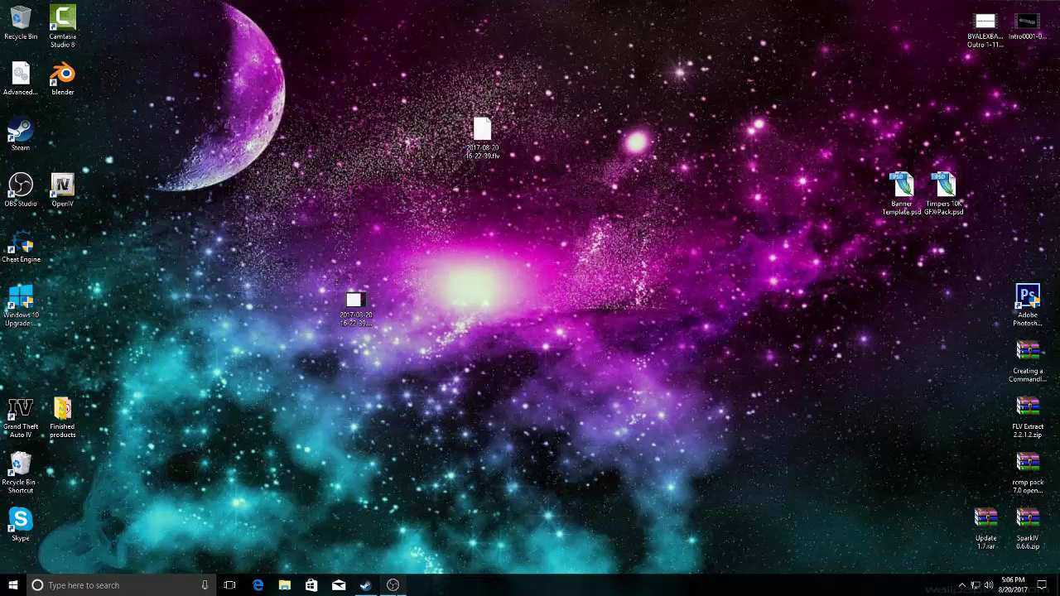
click(393, 586)
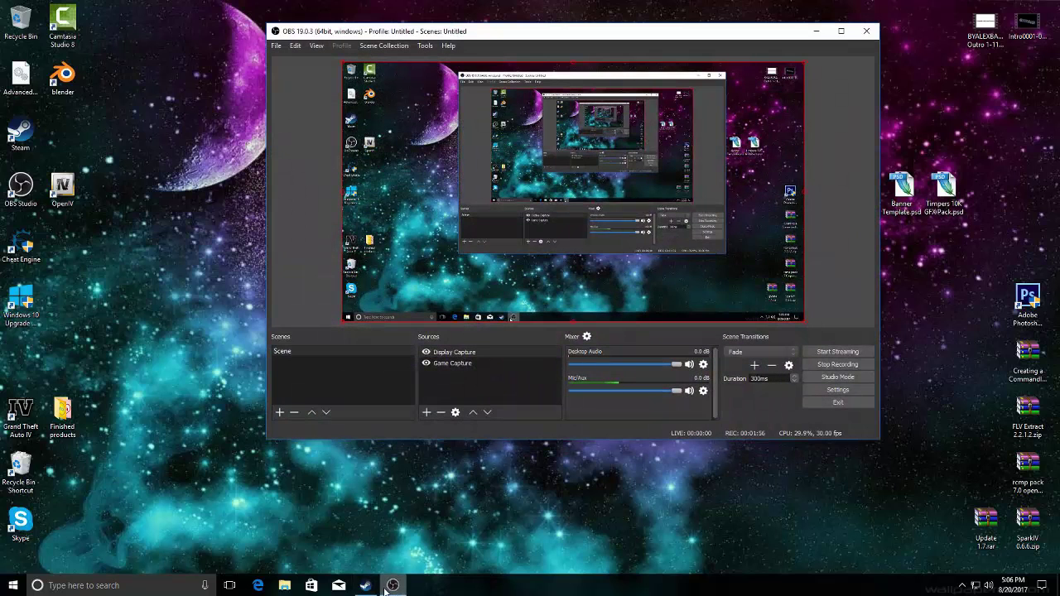
click(278, 533)
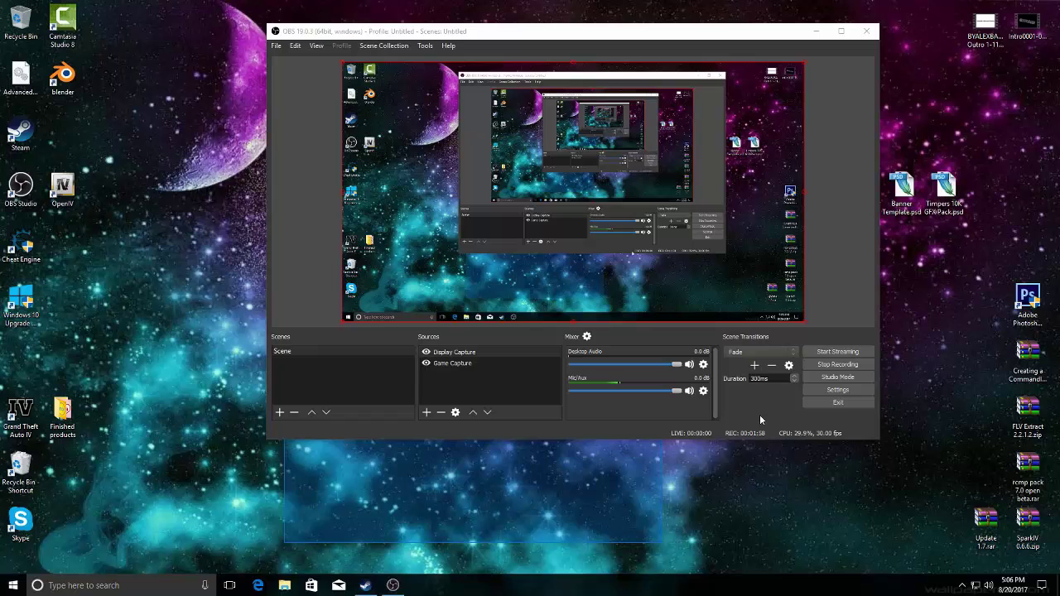
click(816, 30)
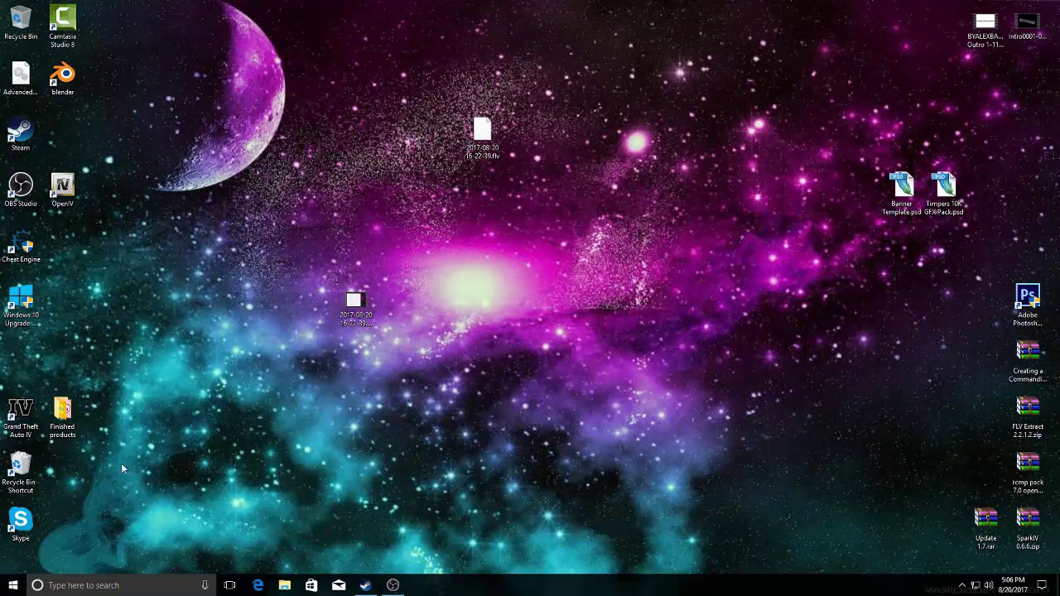
Open the Finished products folder on the desktop and view the image Untitled-2.jpg.
double_click(52, 423)
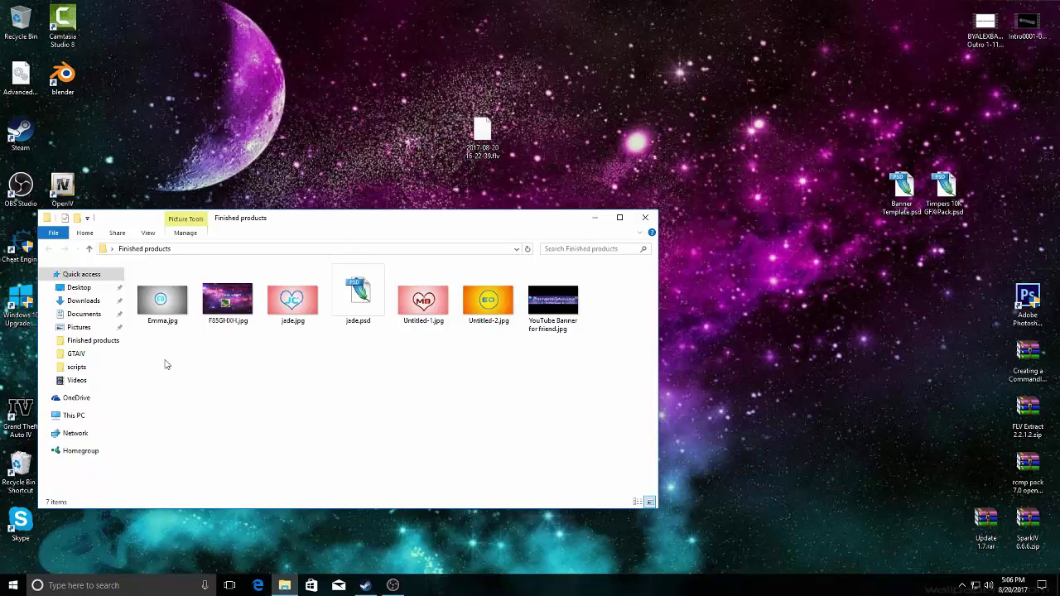
drag(136, 10, 656, 53)
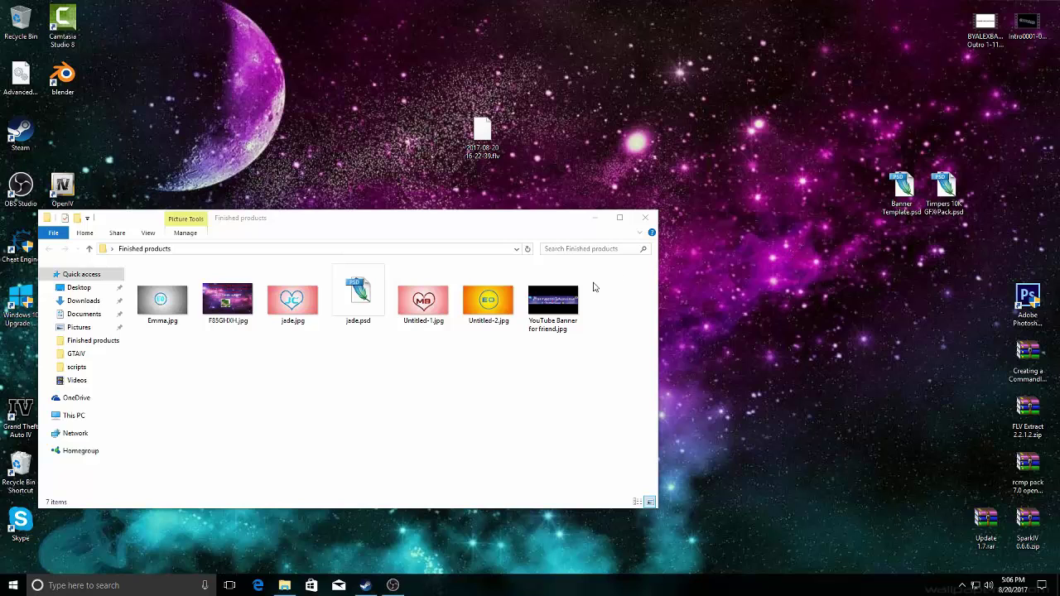
double_click(489, 307)
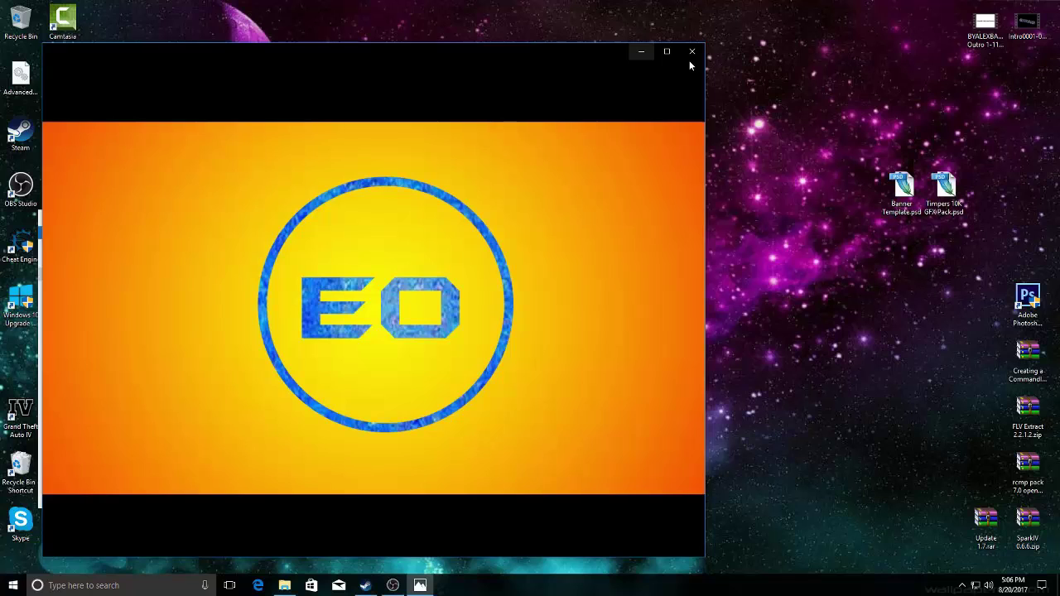
Close the open image, view Untitled-1.jpg and the JC heart logo image from the Finished products folder, and close both.
click(692, 53)
click(440, 299)
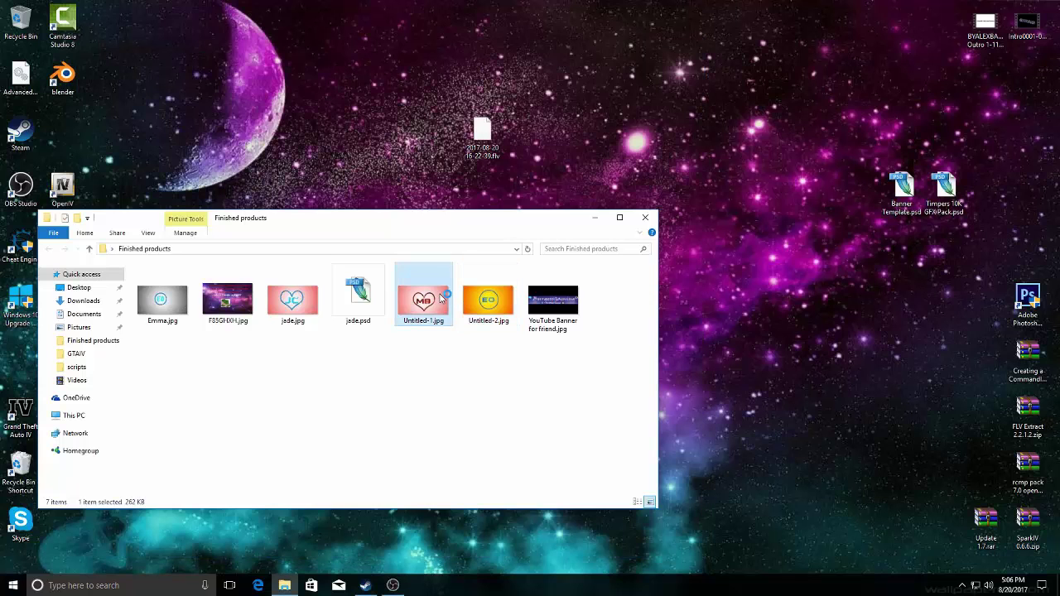
double_click(440, 298)
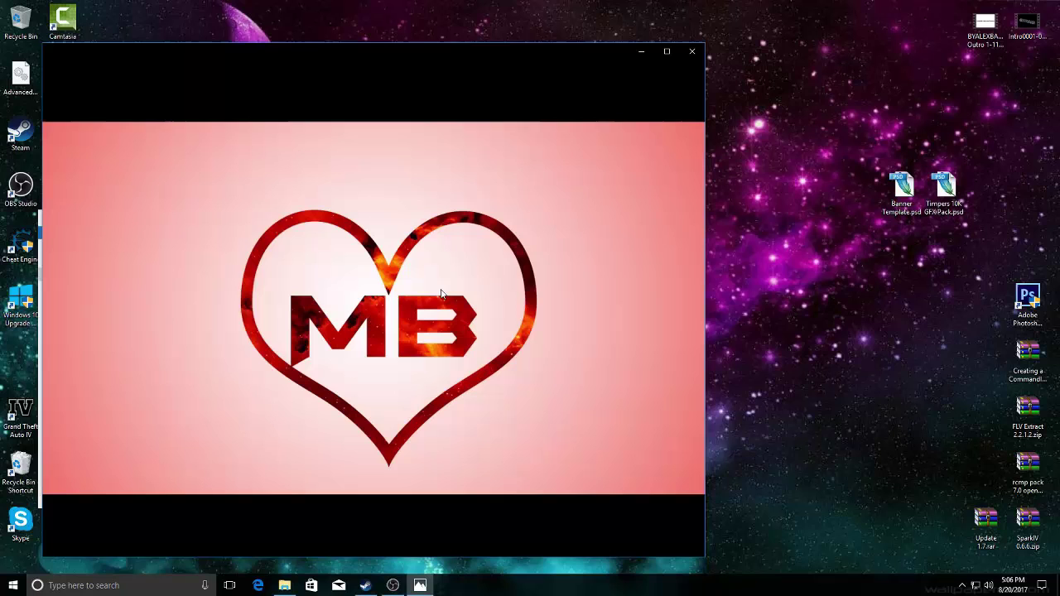
click(691, 52)
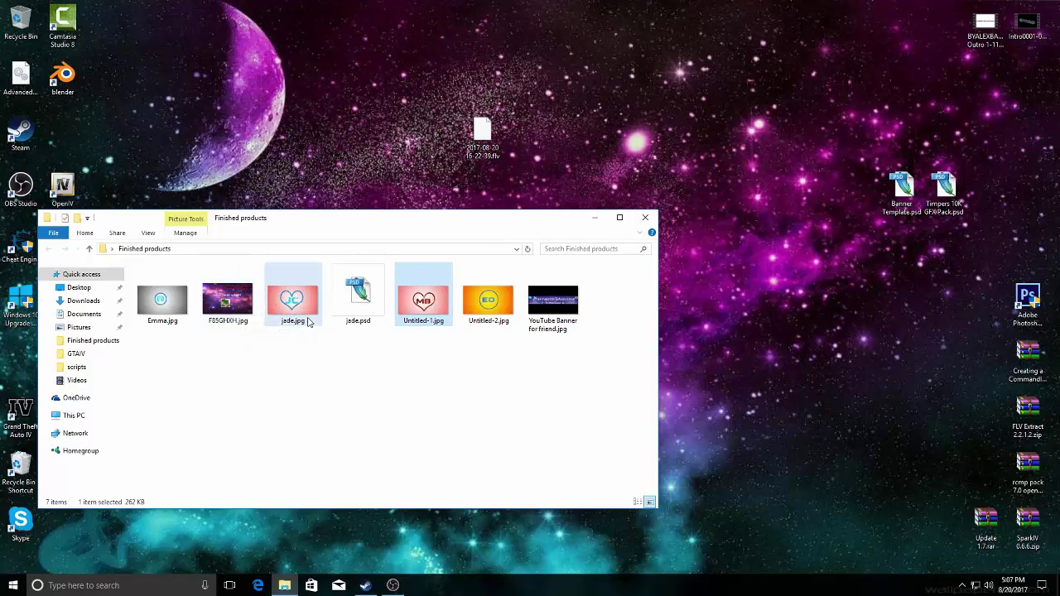
double_click(306, 321)
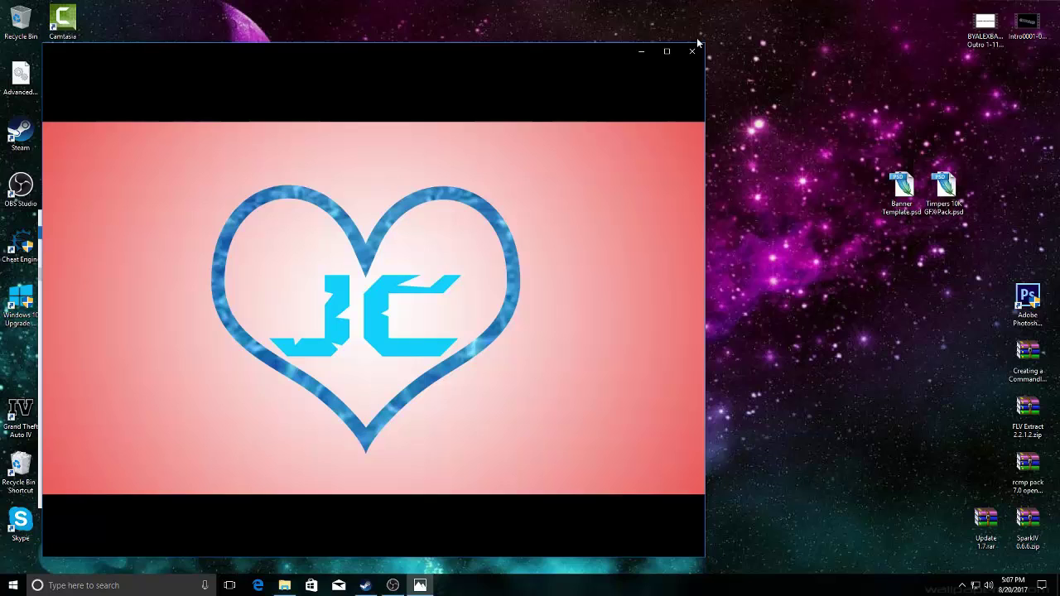
click(691, 53)
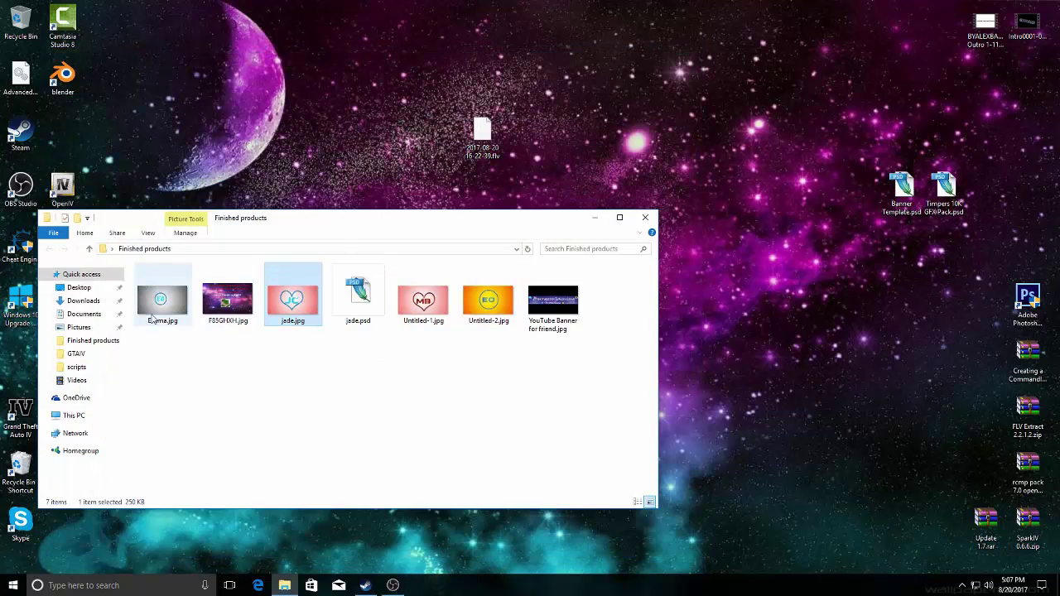
View the image YouTube Banner for friend.jpg from the Finished products folder.
click(161, 312)
double_click(552, 300)
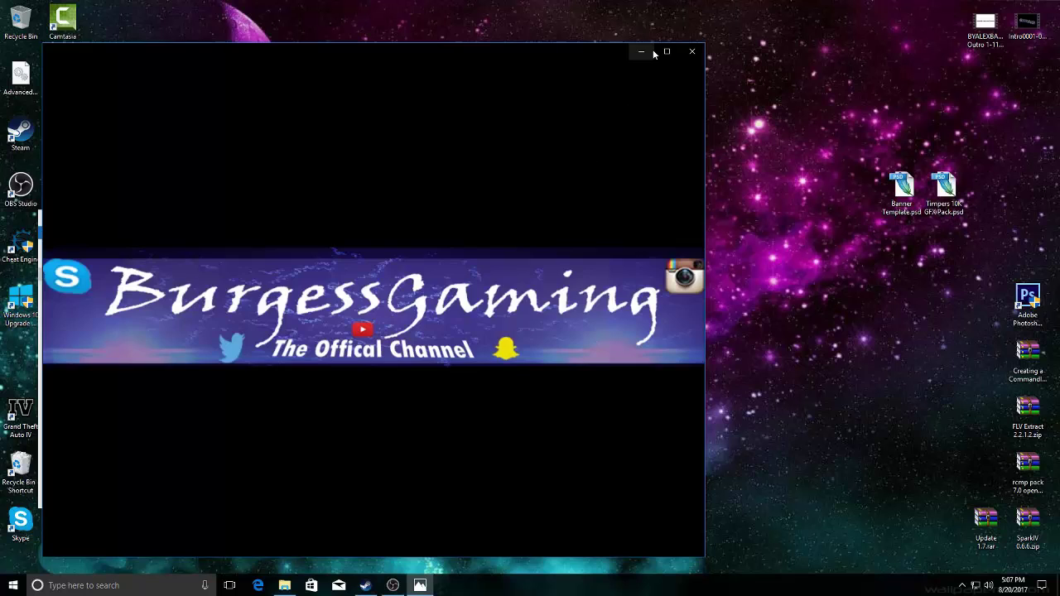
click(691, 73)
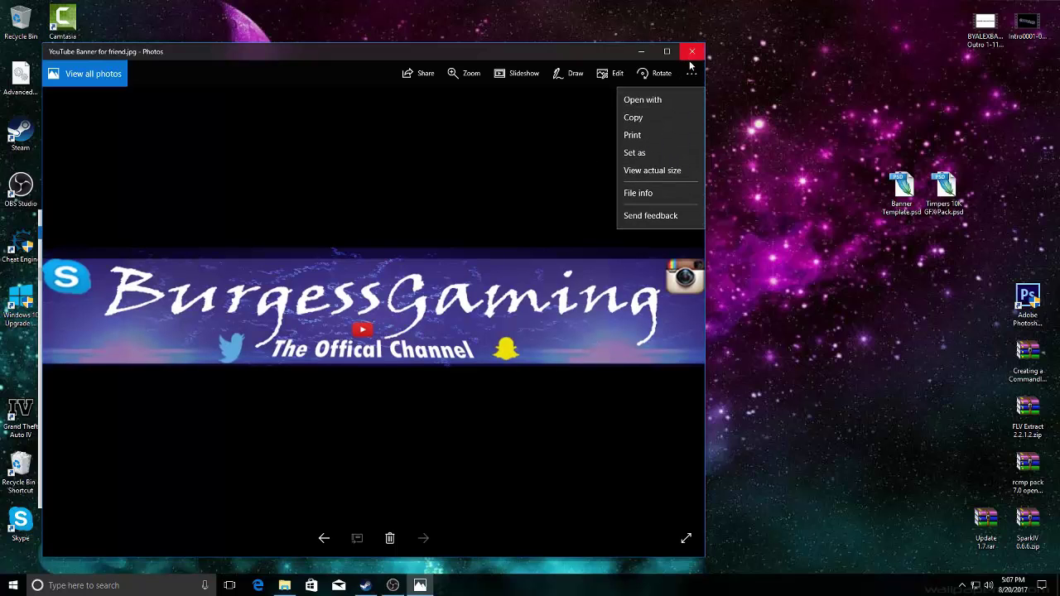
Close the banner image and the Finished products folder, and switch to OBS.
click(692, 52)
click(645, 219)
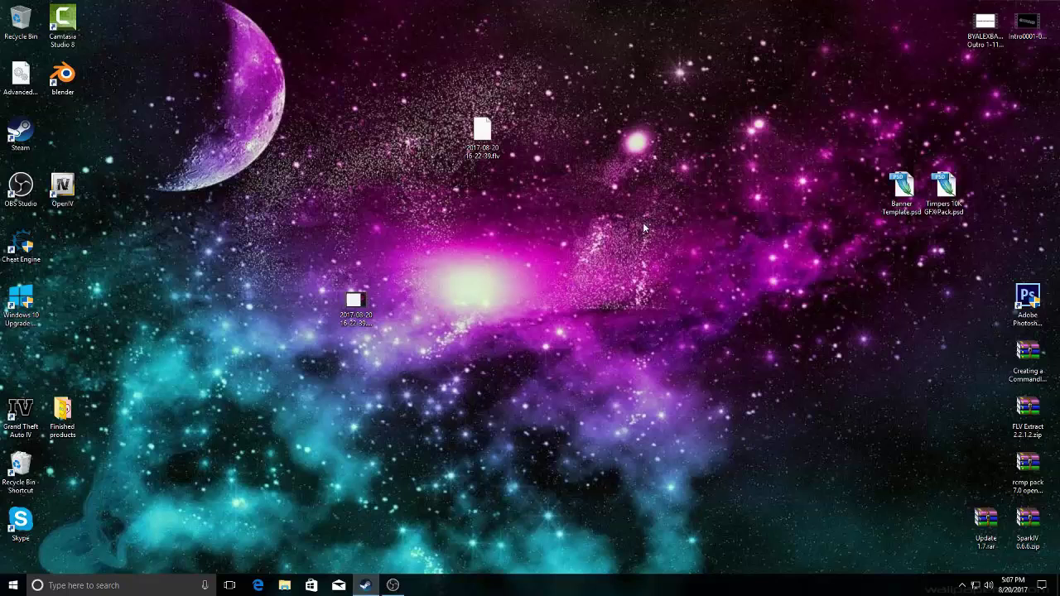
click(388, 581)
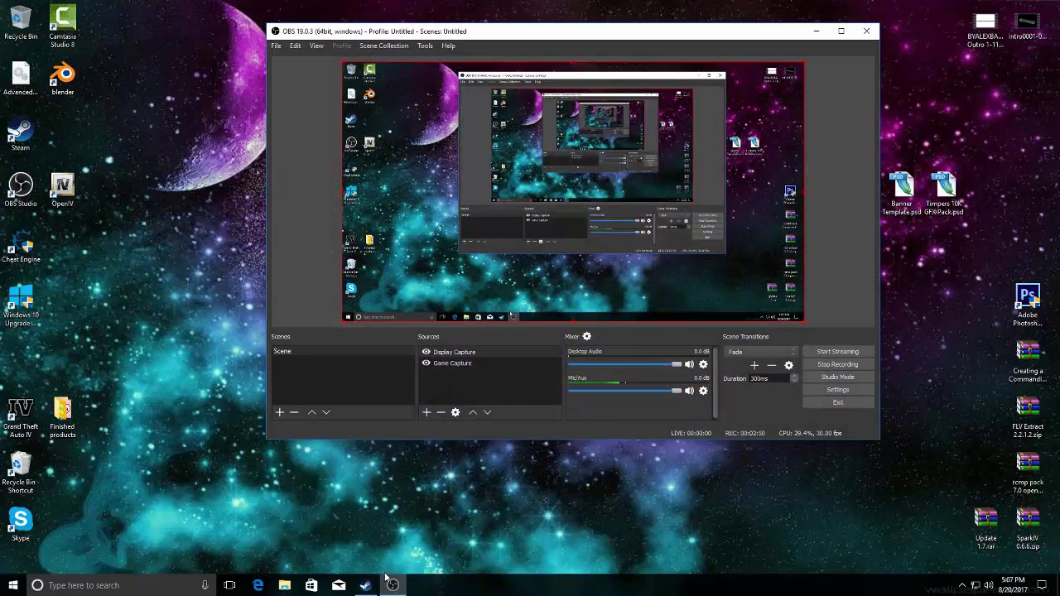